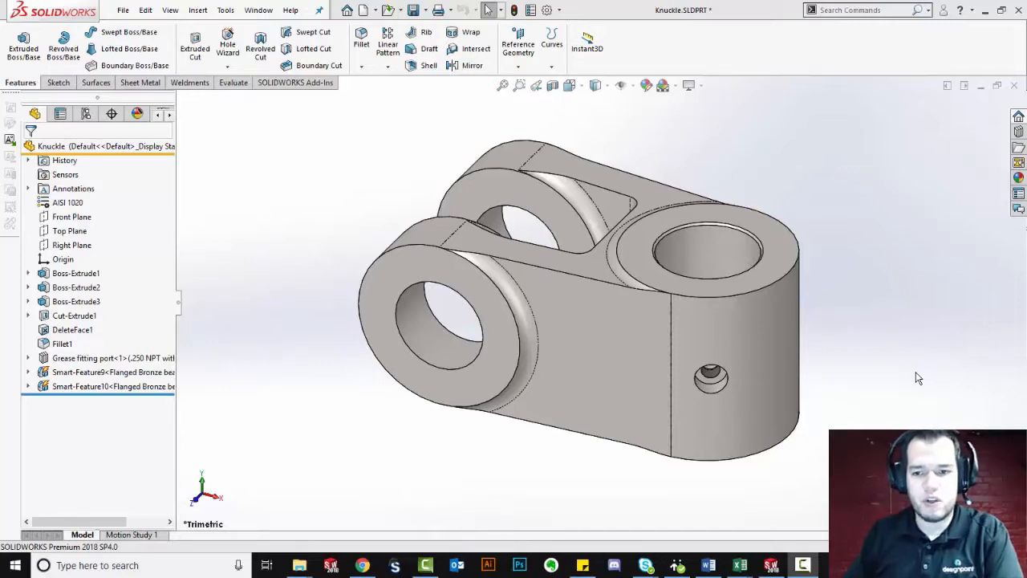
# Create a drawing from the Knuckle part using the C LANDSCAPE template from the DesignPoint templates.
pyautogui.click(123, 11)
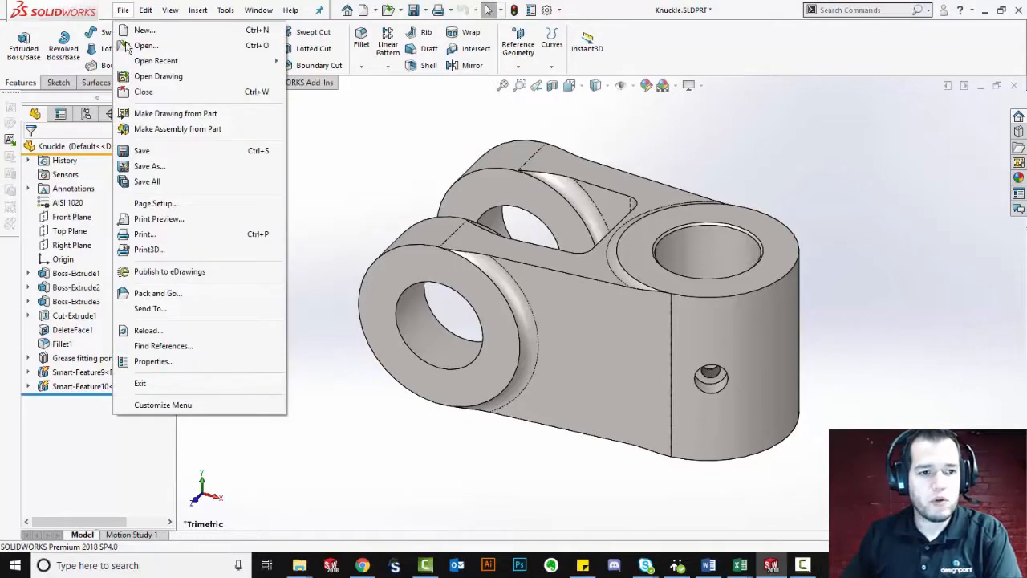
pyautogui.click(178, 112)
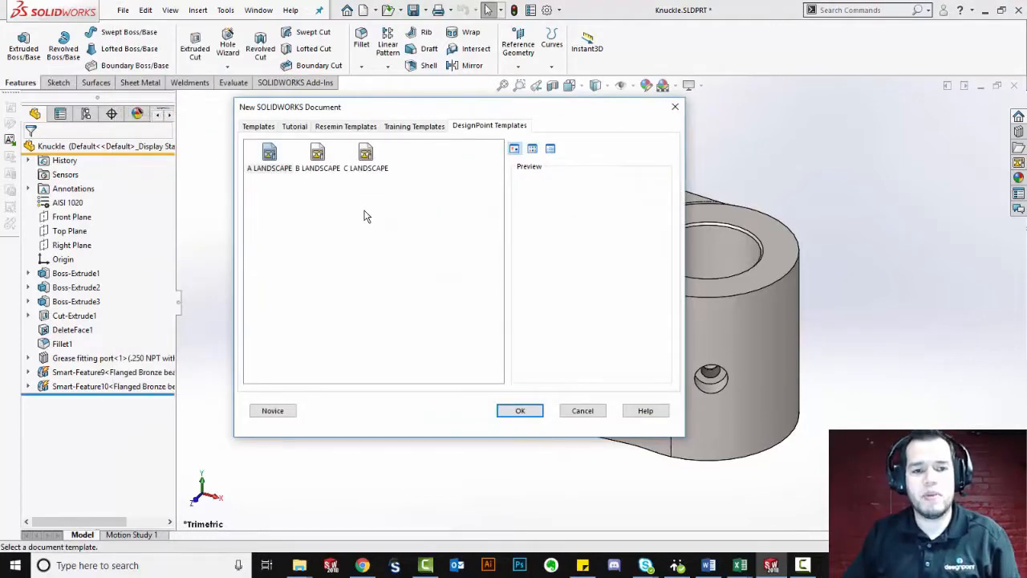
pyautogui.click(365, 154)
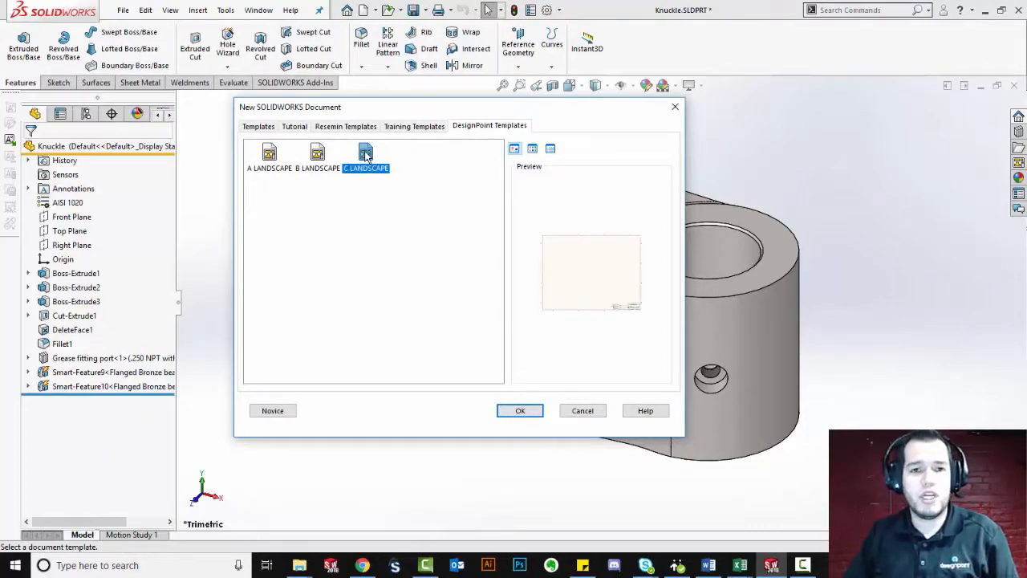
pyautogui.click(520, 410)
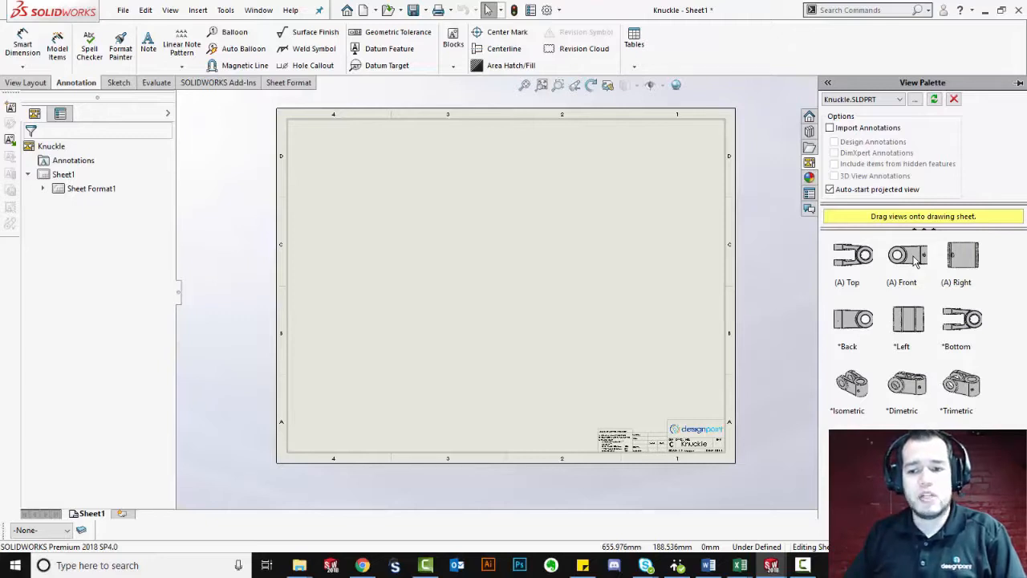
# Place the front view on the sheet with projected top, right and isometric views.
pyautogui.moveTo(914, 259)
pyautogui.mouseDown()
pyautogui.moveTo(723, 276)
pyautogui.moveTo(390, 256)
pyautogui.mouseUp()
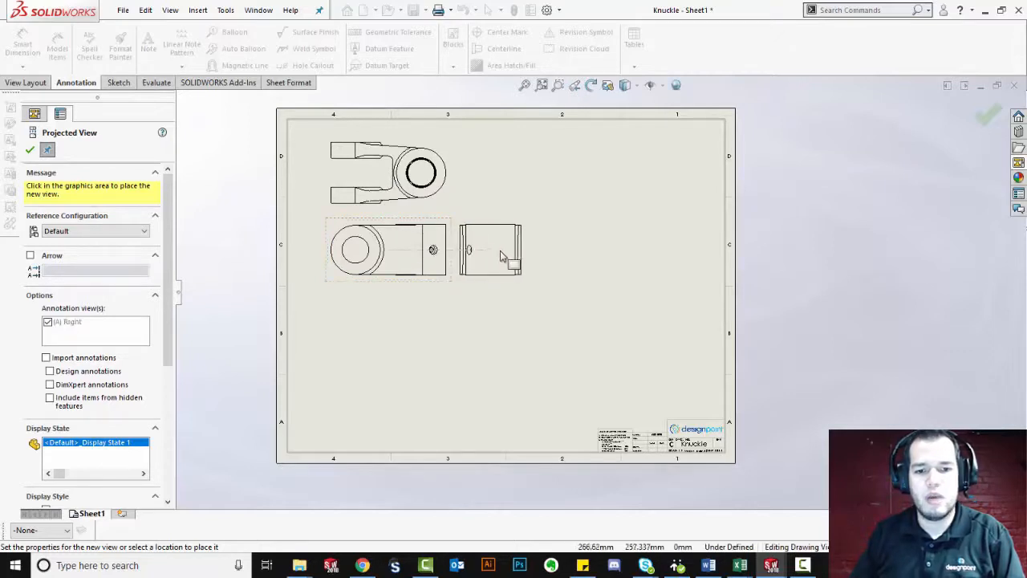
pyautogui.click(512, 255)
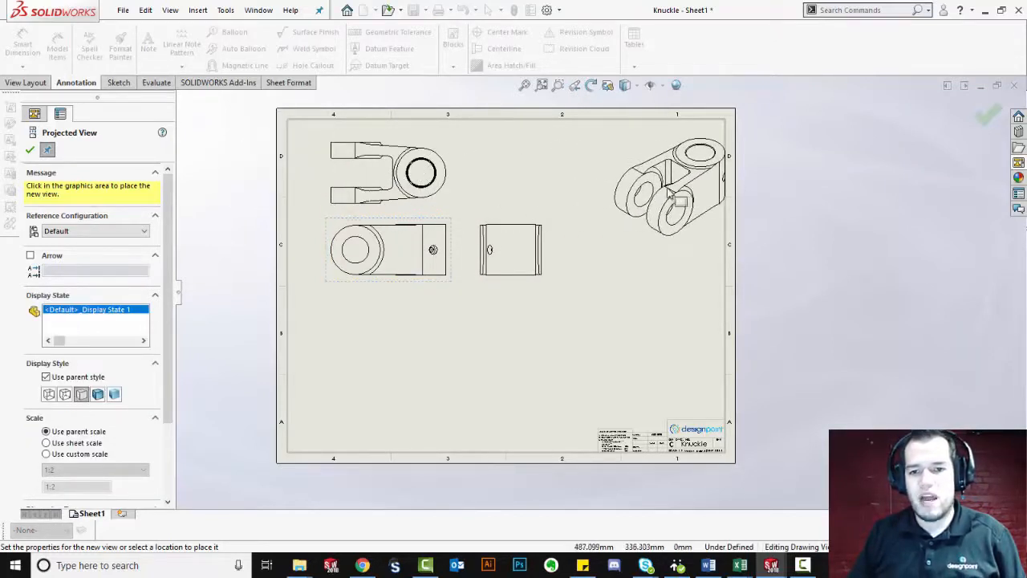
pyautogui.click(646, 186)
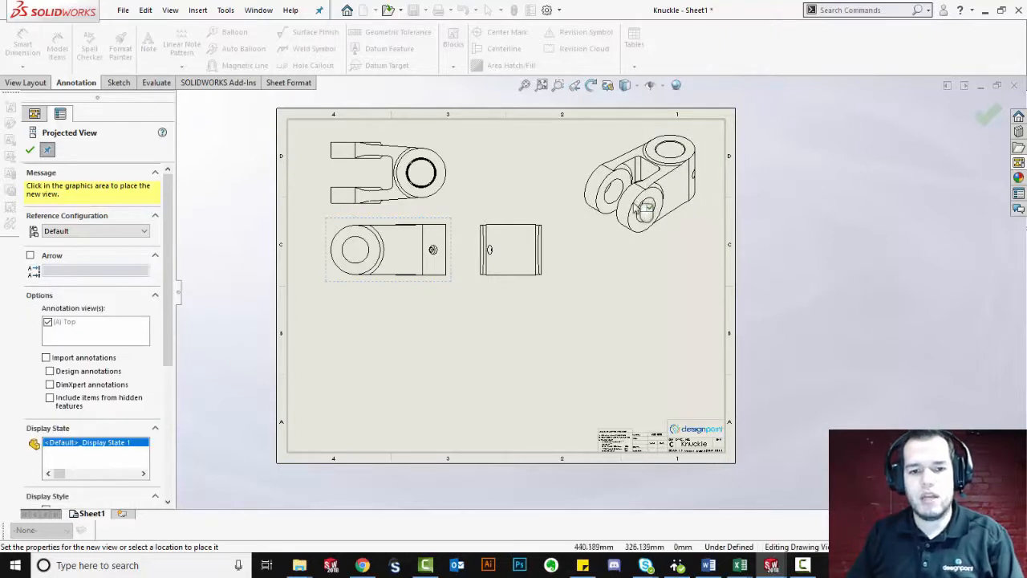
pyautogui.press('Escape')
# Move the front view lower on the sheet and shift the right view slightly farther from it.
pyautogui.moveTo(433, 281); pyautogui.dragTo(439, 302)
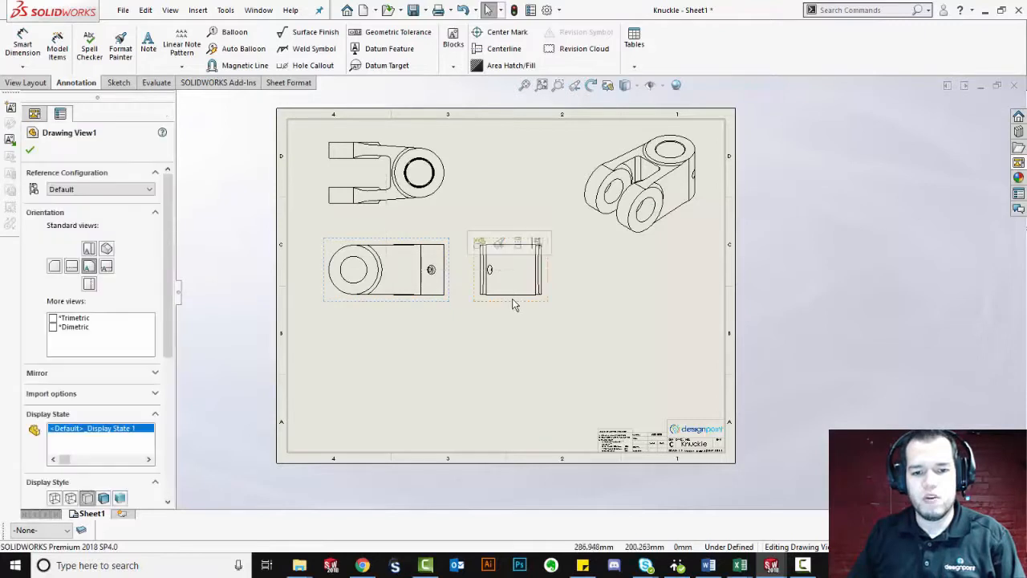
pyautogui.moveTo(517, 302); pyautogui.dragTo(522, 302)
pyautogui.click(548, 346)
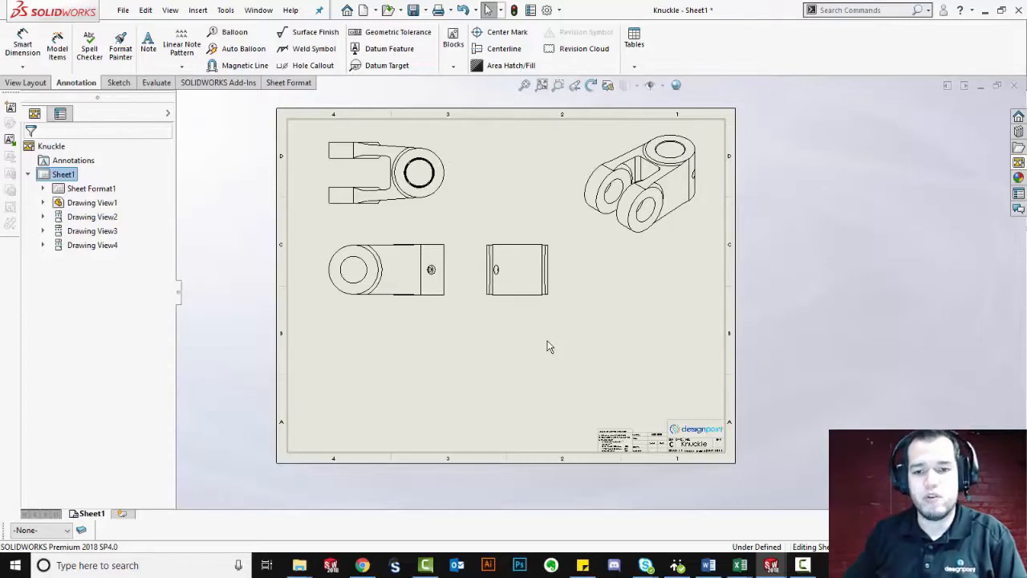
# Set the isometric view's display style to Shaded With Edges.
pyautogui.click(678, 240)
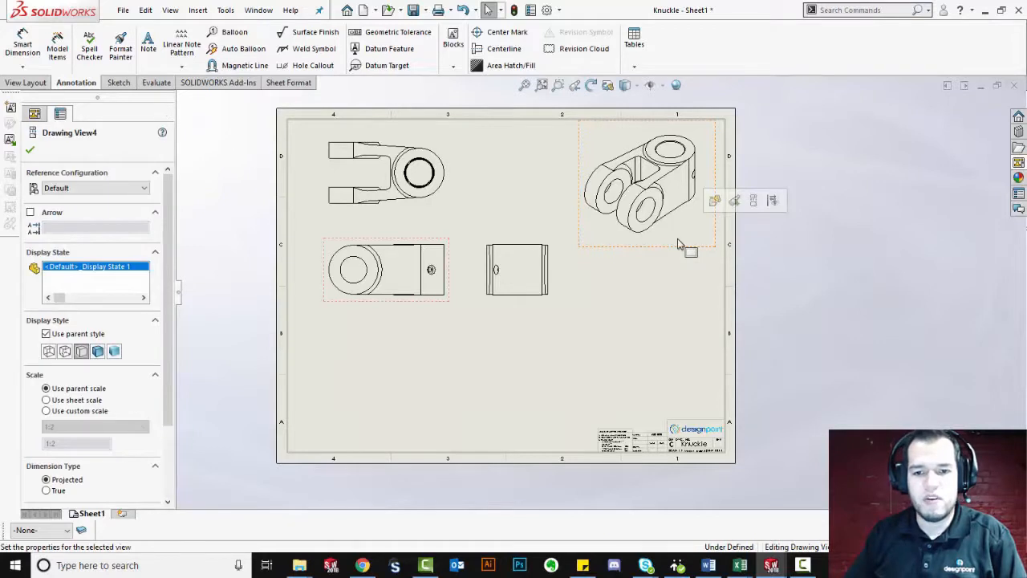
pyautogui.click(625, 85)
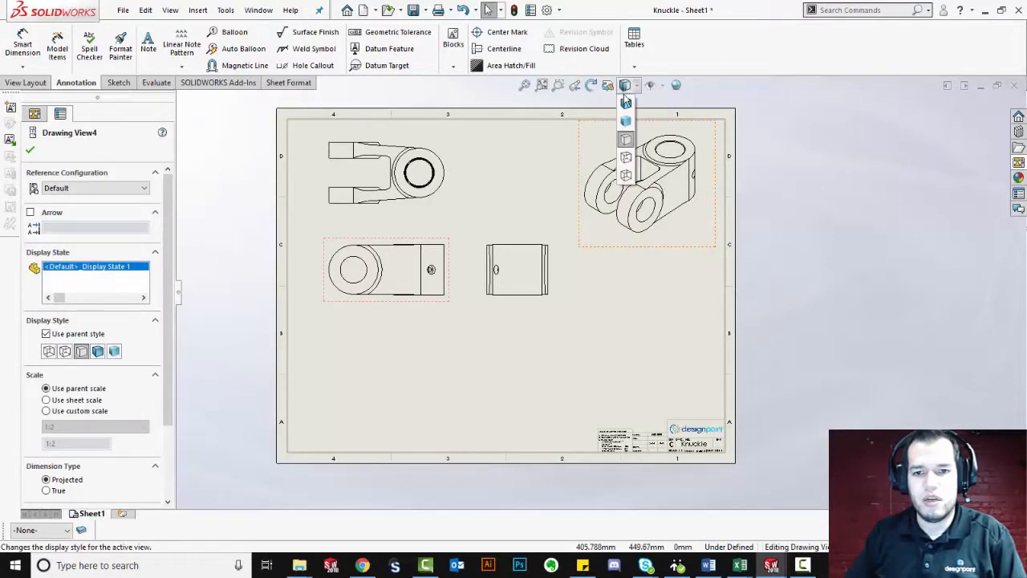
pyautogui.click(627, 109)
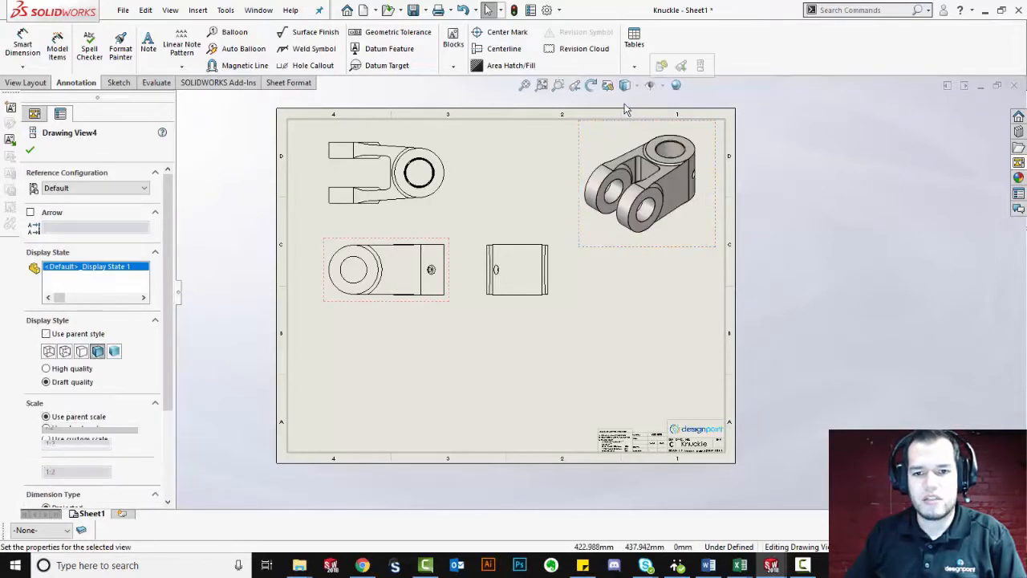
pyautogui.click(616, 317)
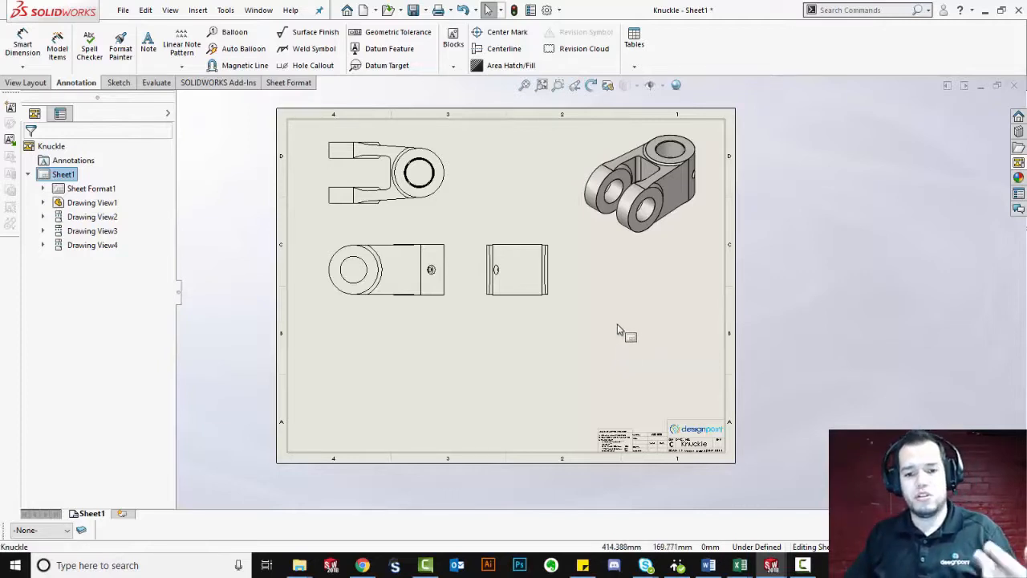
# Insert the dimensions marked for drawing from the entire model into all views with Model Items, eliminating duplicates.
pyautogui.moveTo(619, 332); pyautogui.dragTo(581, 365, button='right')
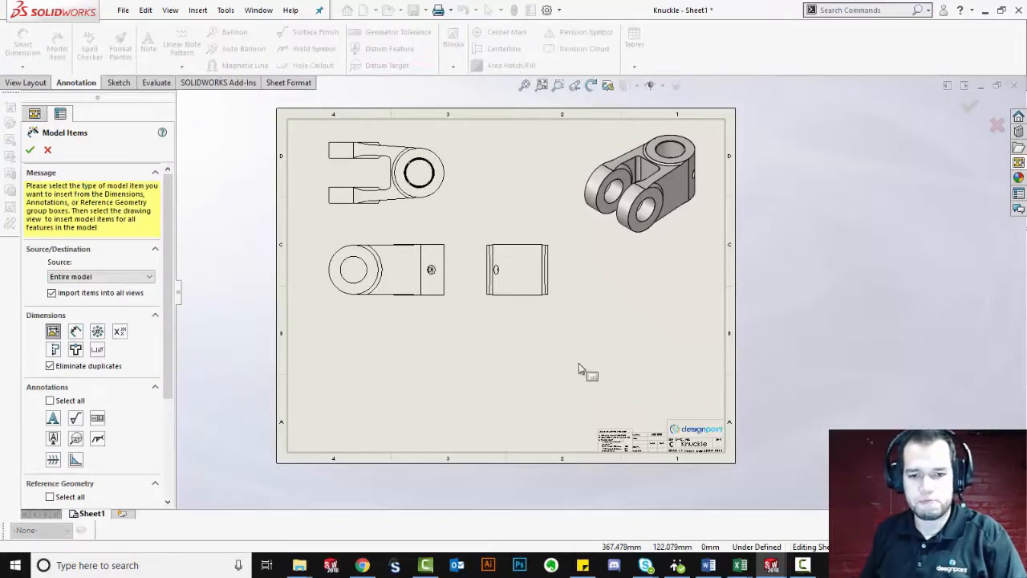
pyautogui.press('Return')
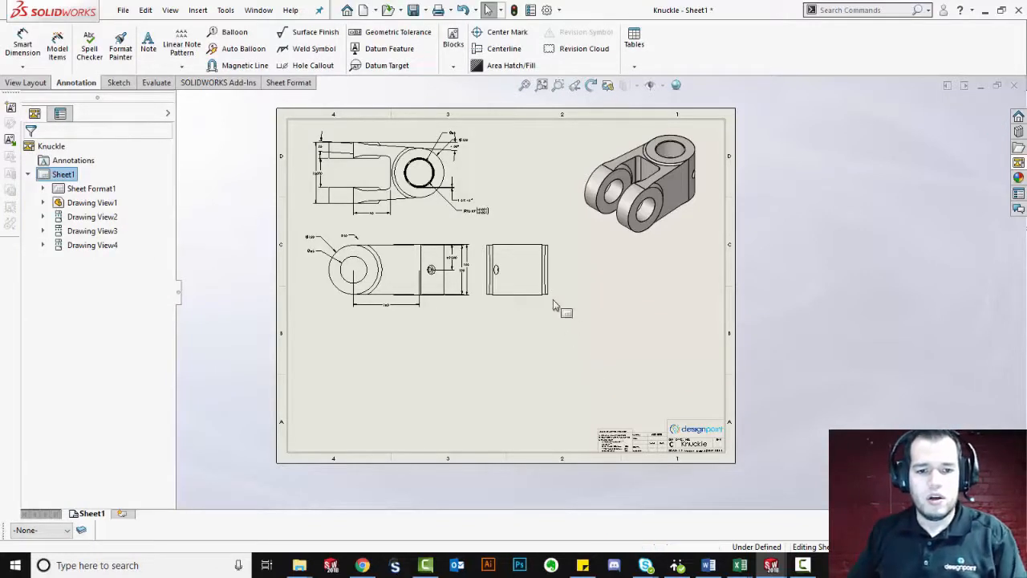
# Rearrange the top view's dimensions: move the 4.00° angle above the arm and space out Ø65, Ø120 and Ø70 P7 beside the boss.
pyautogui.scroll(-5, 521, 241)
pyautogui.scroll(-1, 581, 226)
pyautogui.moveTo(578, 222); pyautogui.dragTo(636, 259, button='middle')
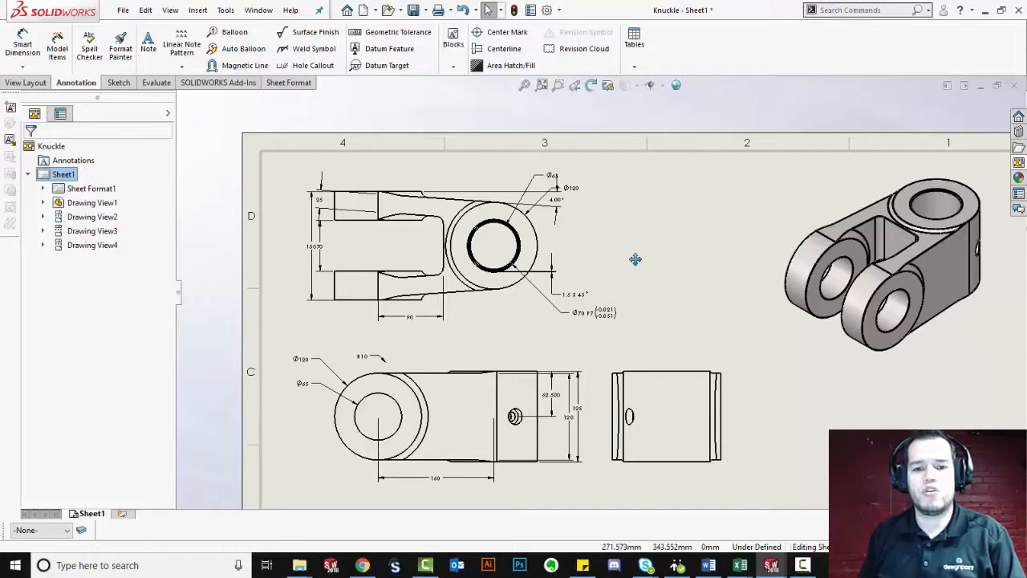
pyautogui.scroll(-4, 636, 261)
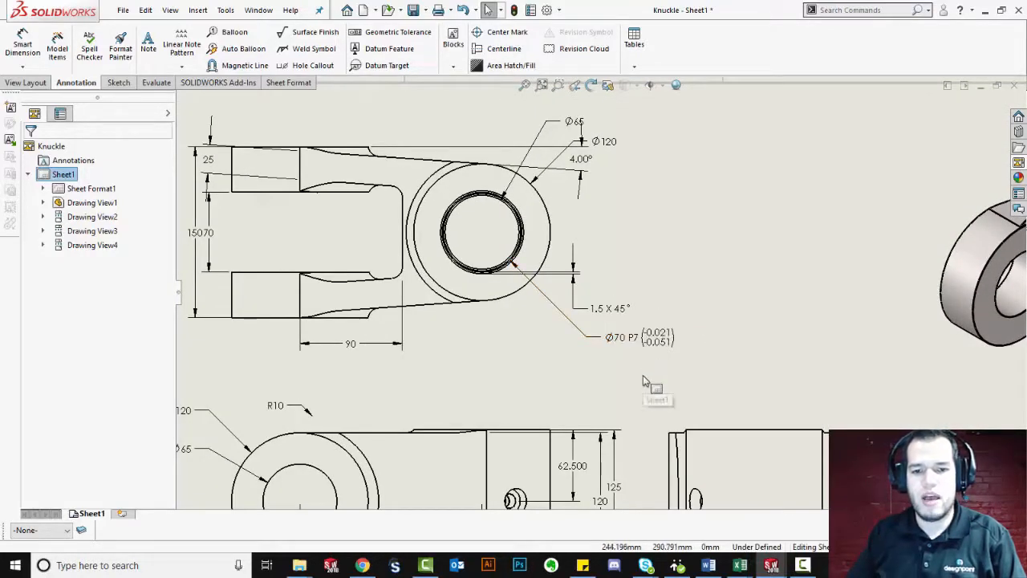
pyautogui.scroll(-1, 580, 190)
pyautogui.moveTo(618, 187)
pyautogui.mouseDown(button='middle')
pyautogui.moveTo(631, 202)
pyautogui.moveTo(725, 229)
pyautogui.mouseUp(button='middle')
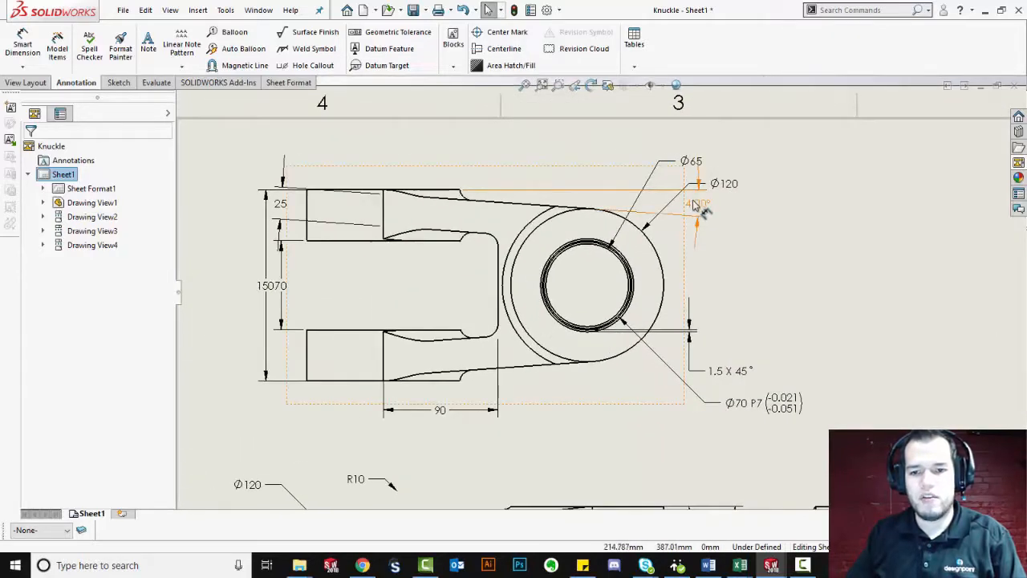
pyautogui.moveTo(691, 203)
pyautogui.mouseDown()
pyautogui.moveTo(518, 183)
pyautogui.moveTo(509, 161)
pyautogui.mouseUp()
pyautogui.moveTo(727, 187); pyautogui.dragTo(733, 194)
pyautogui.moveTo(691, 165); pyautogui.dragTo(721, 157)
pyautogui.moveTo(775, 411); pyautogui.dragTo(746, 229)
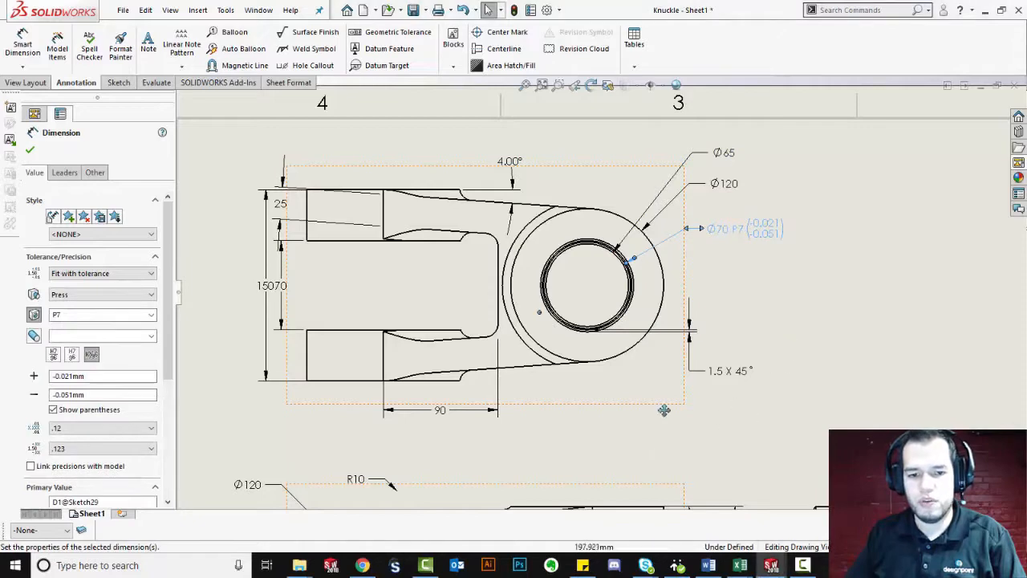
# Move the R10 dimension from the front view to the top view's inner fillet and adjust its leader display and text position.
pyautogui.keyDown('ctrl'); pyautogui.moveTo(664, 410); pyautogui.dragTo(711, 282, button='middle'); pyautogui.keyUp('ctrl')
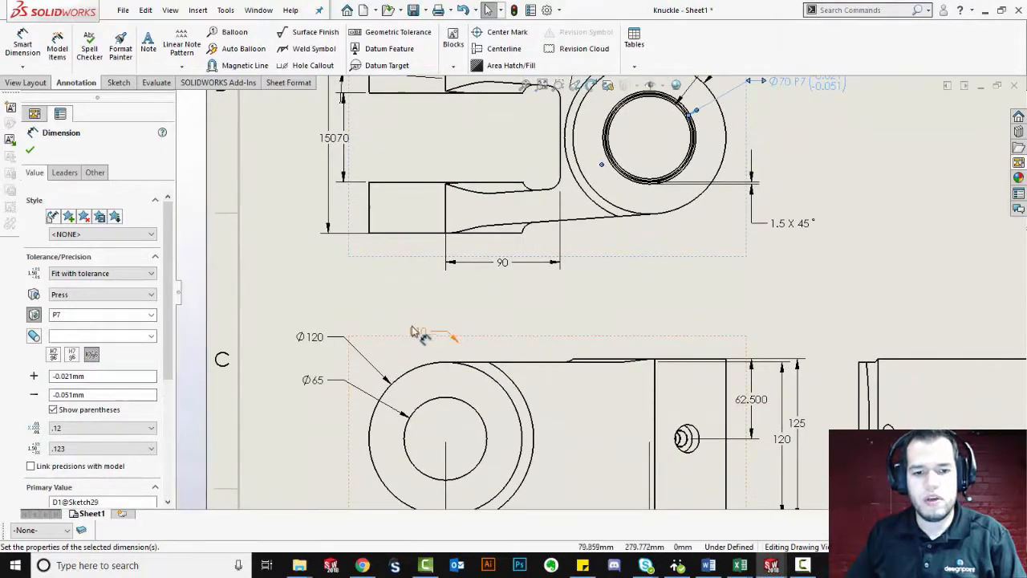
pyautogui.keyDown('shift'); pyautogui.moveTo(416, 333); pyautogui.dragTo(516, 165); pyautogui.keyUp('shift')
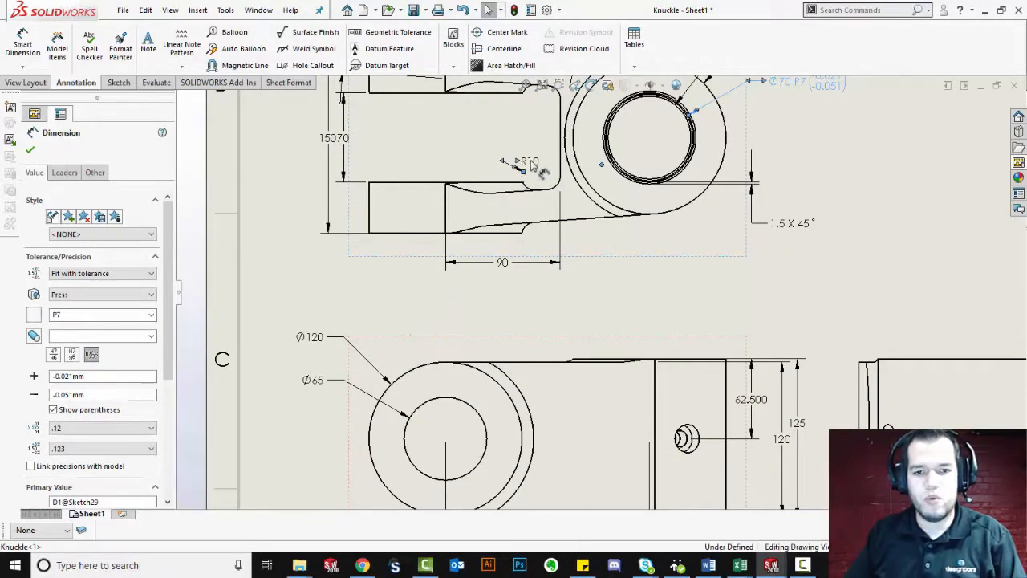
pyautogui.click(64, 171)
pyautogui.click(30, 323)
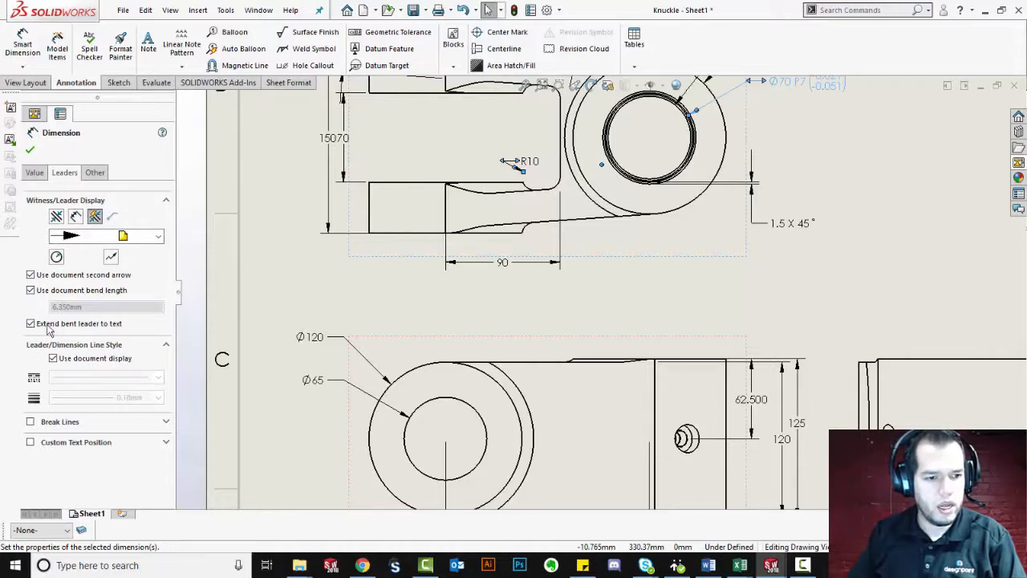
pyautogui.click(57, 257)
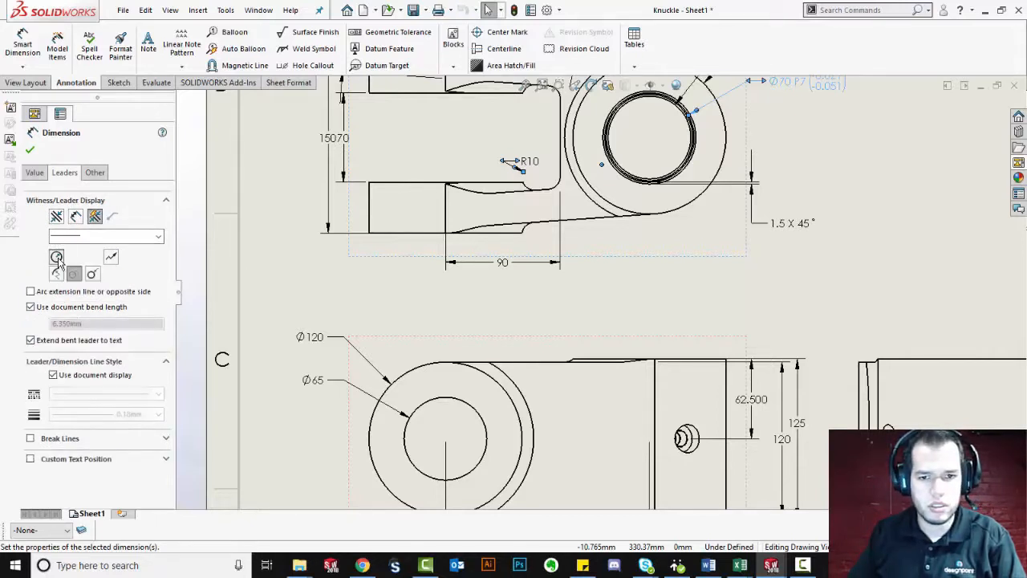
pyautogui.click(29, 150)
pyautogui.moveTo(546, 173); pyautogui.dragTo(521, 146)
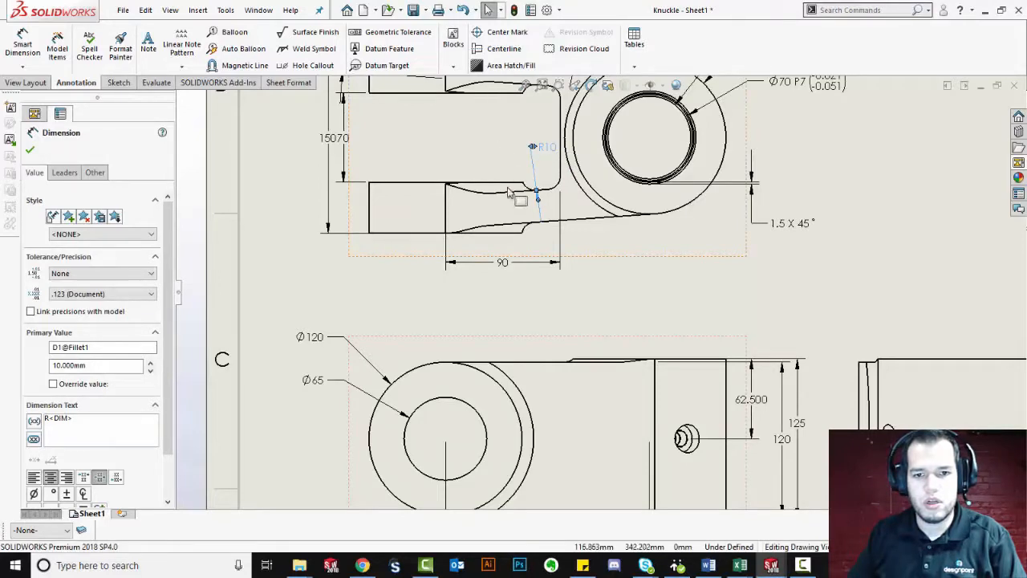
pyautogui.click(860, 251)
# Create a section view with a horizontal cutting line through the center of the front view and place it below that view.
pyautogui.scroll(1, 860, 250)
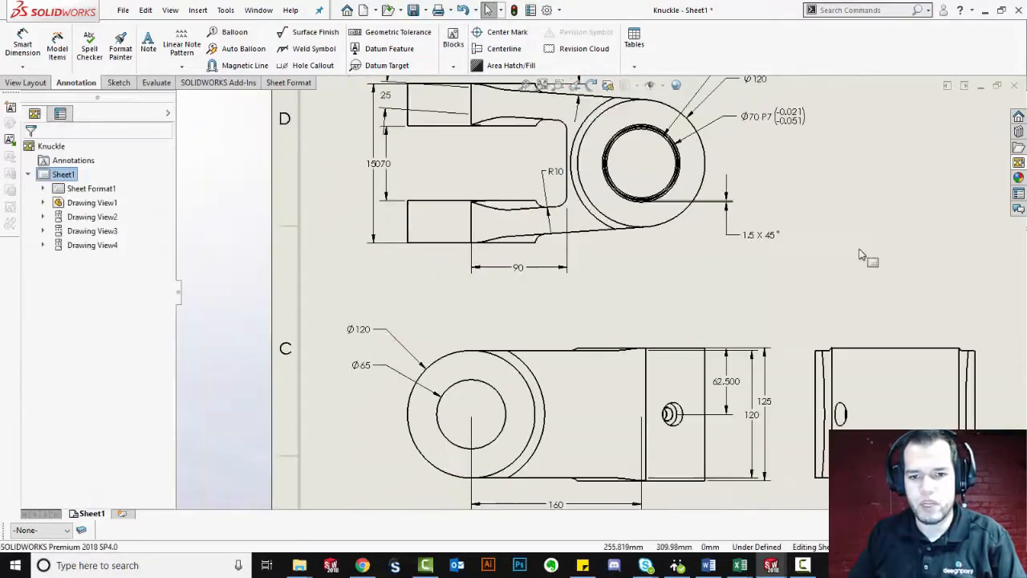
pyautogui.scroll(6, 859, 250)
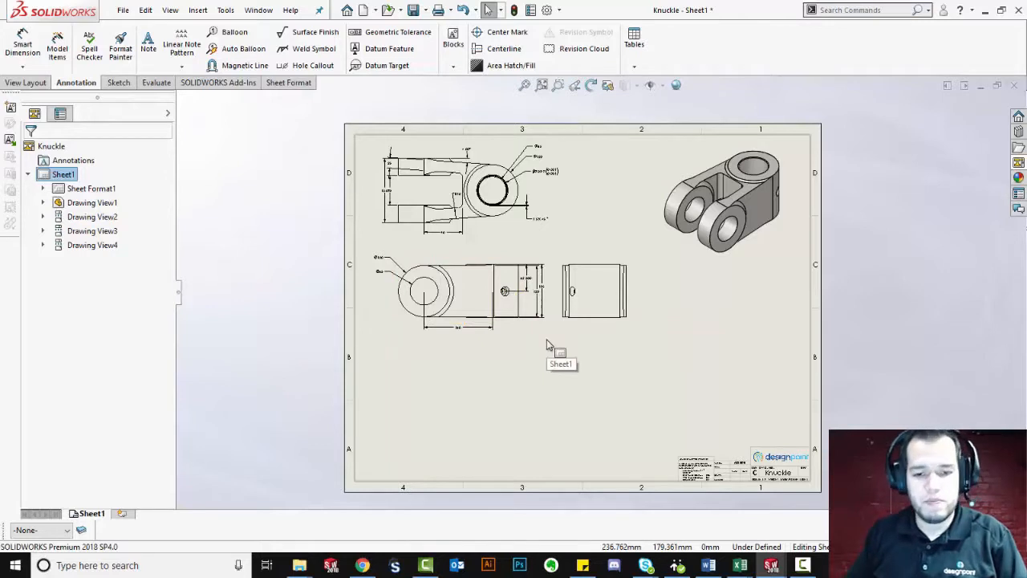
pyautogui.moveTo(566, 342)
pyautogui.mouseDown(button='right')
pyautogui.moveTo(524, 383)
pyautogui.moveTo(532, 433)
pyautogui.moveTo(484, 380)
pyautogui.moveTo(525, 401)
pyautogui.moveTo(518, 380)
pyautogui.mouseUp(button='right')
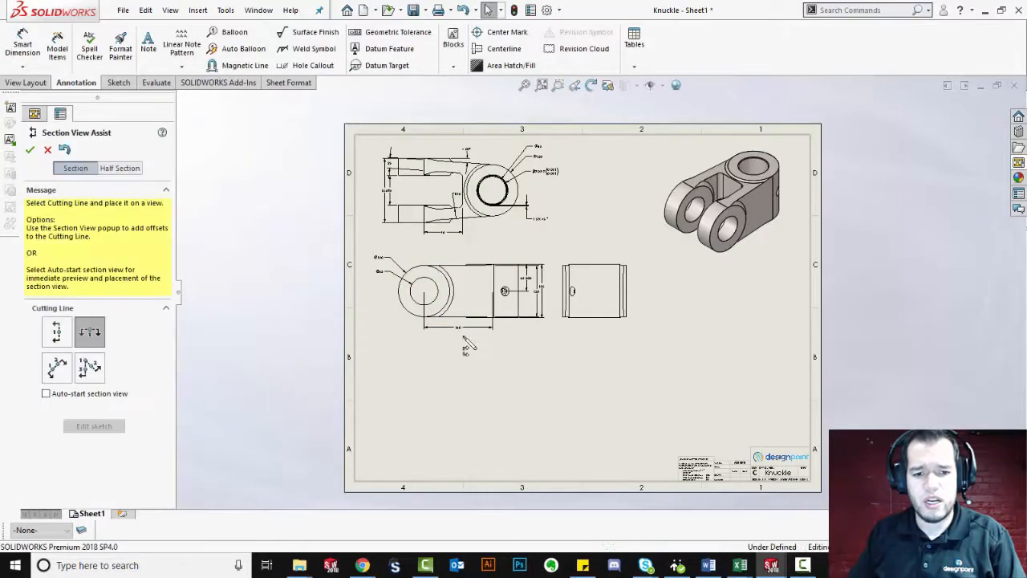
pyautogui.rightClick(482, 300)
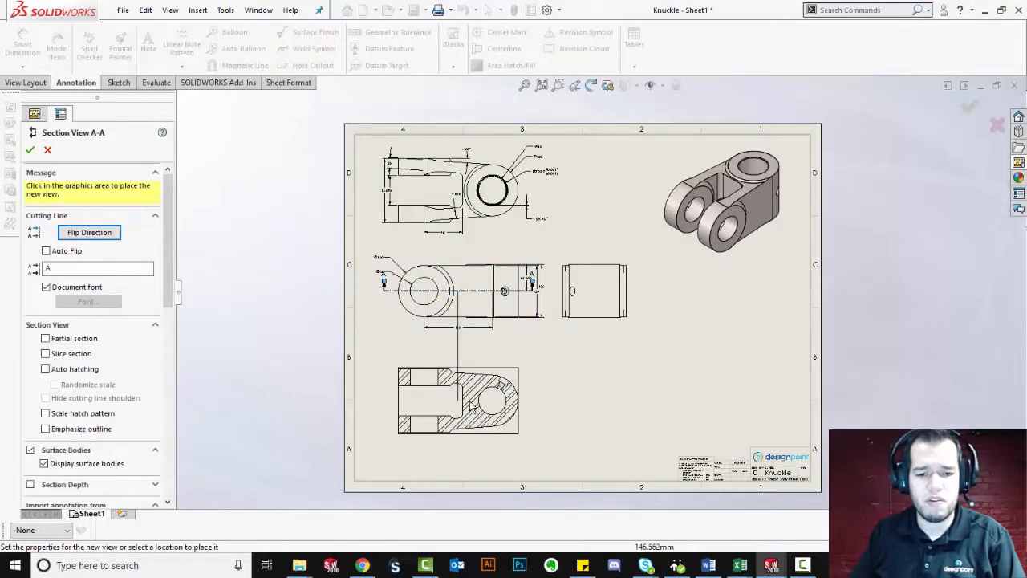
pyautogui.click(470, 406)
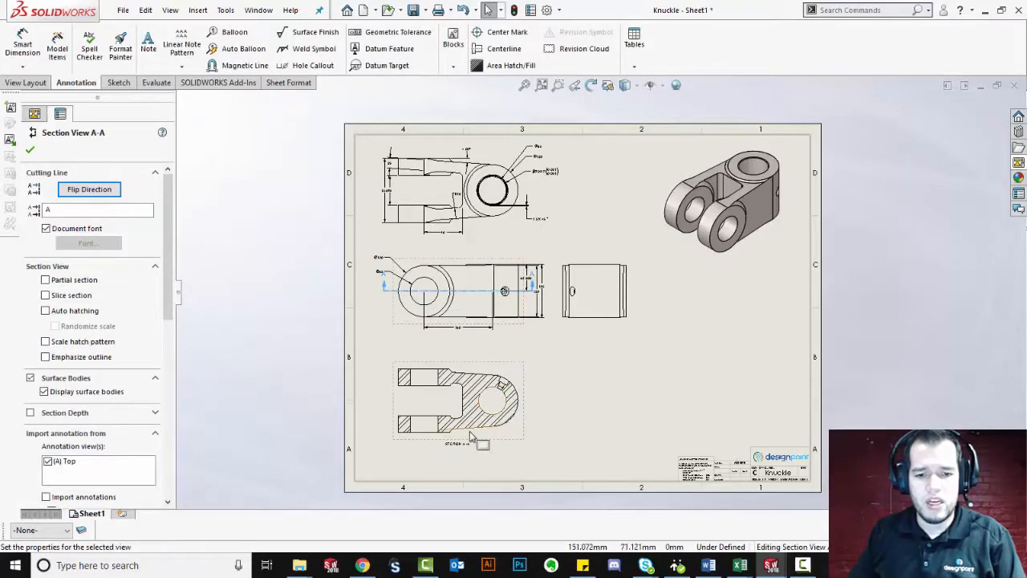
pyautogui.scroll(-3, 504, 394)
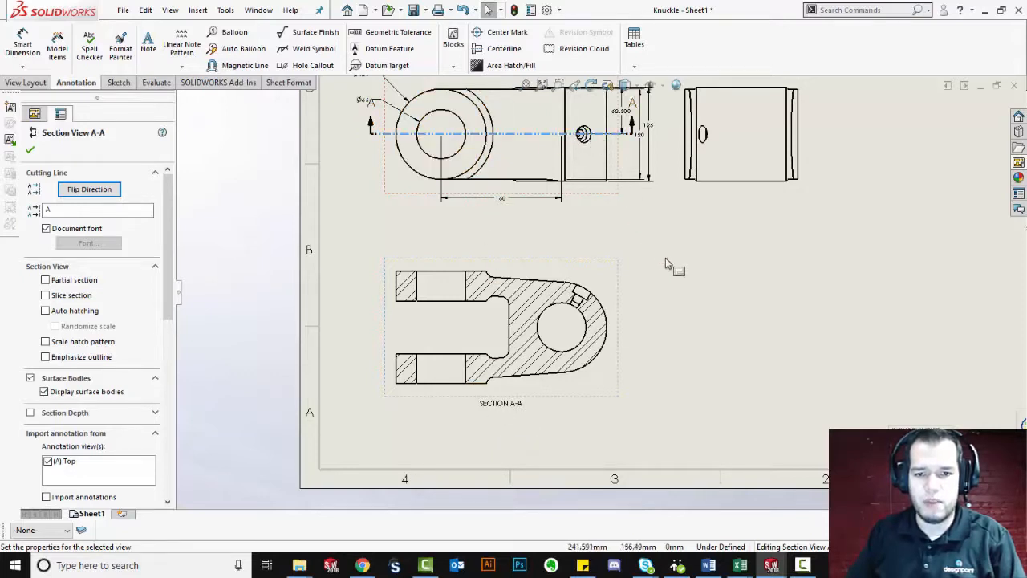
pyautogui.press('Escape')
# Create a circular detail view around the small stepped hole in Section A-A and place it to the right of that section.
pyautogui.scroll(-2, 642, 309)
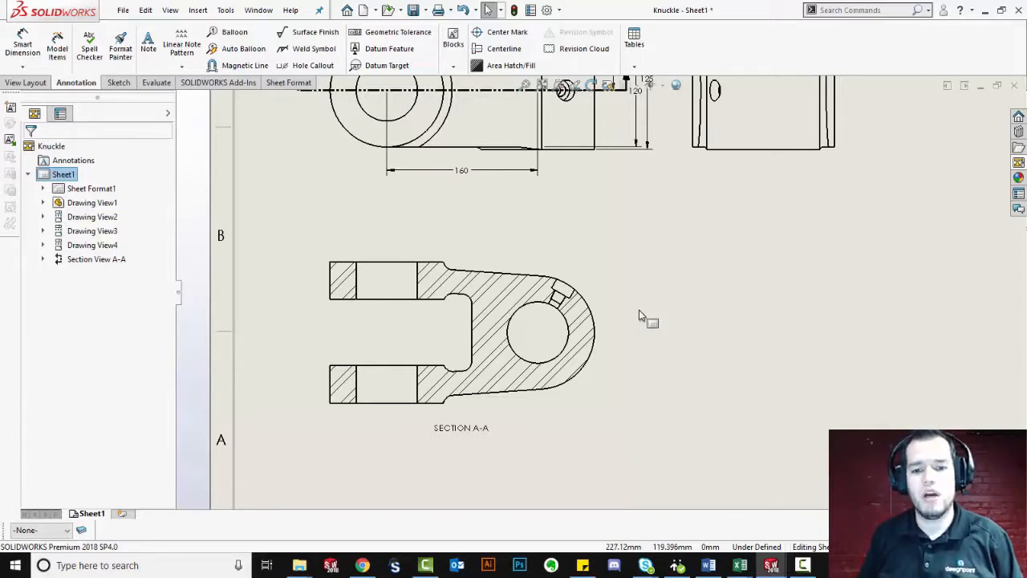
pyautogui.scroll(-2, 639, 310)
pyautogui.moveTo(616, 302); pyautogui.dragTo(654, 337, button='right')
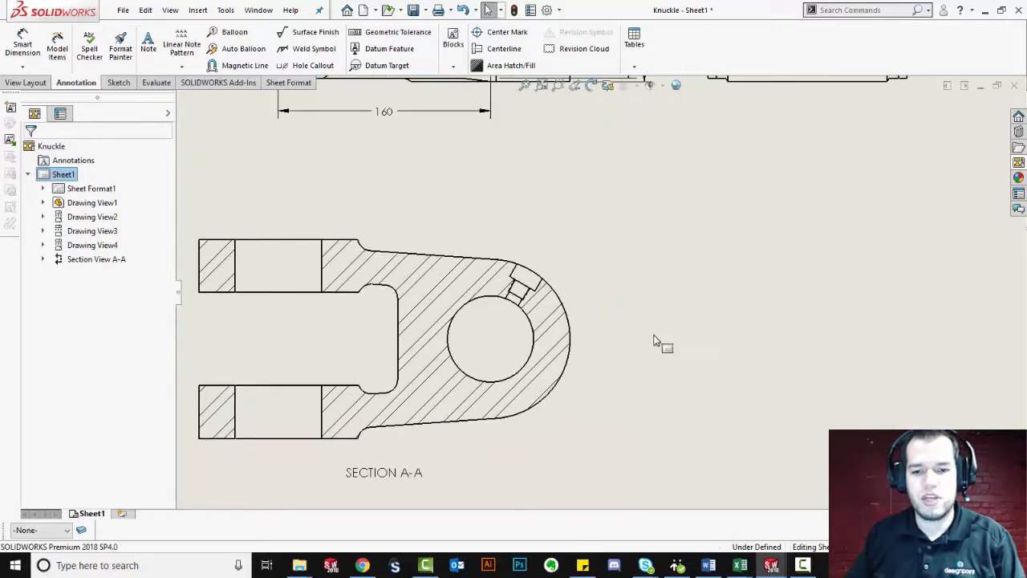
pyautogui.click(523, 283)
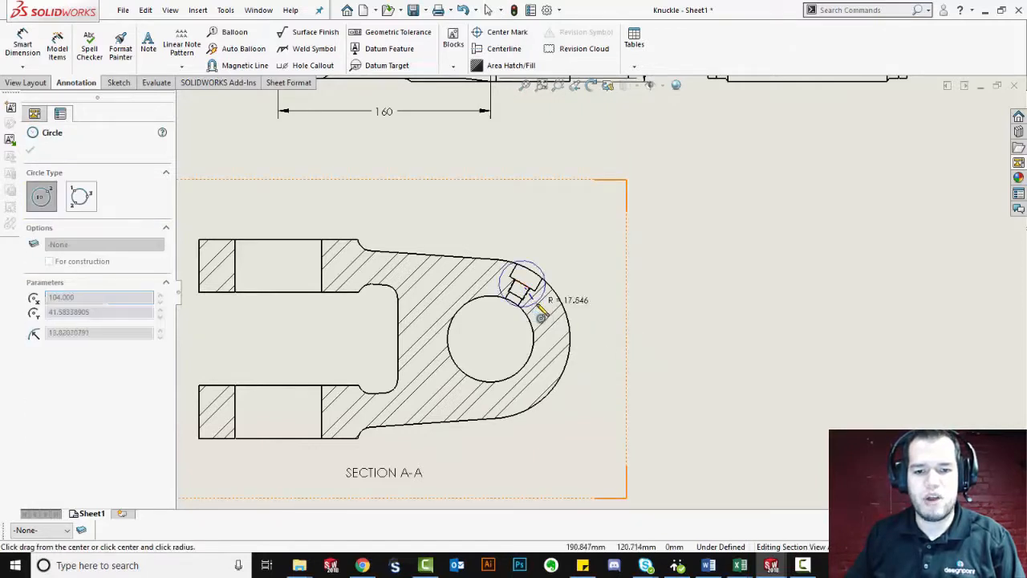
pyautogui.click(544, 321)
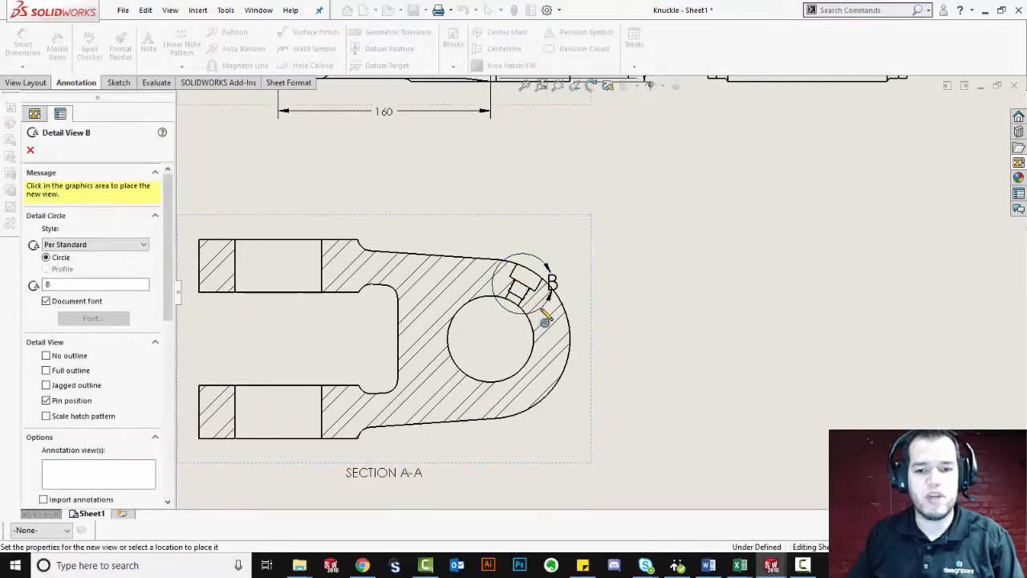
pyautogui.scroll(3, 545, 320)
pyautogui.scroll(1, 700, 319)
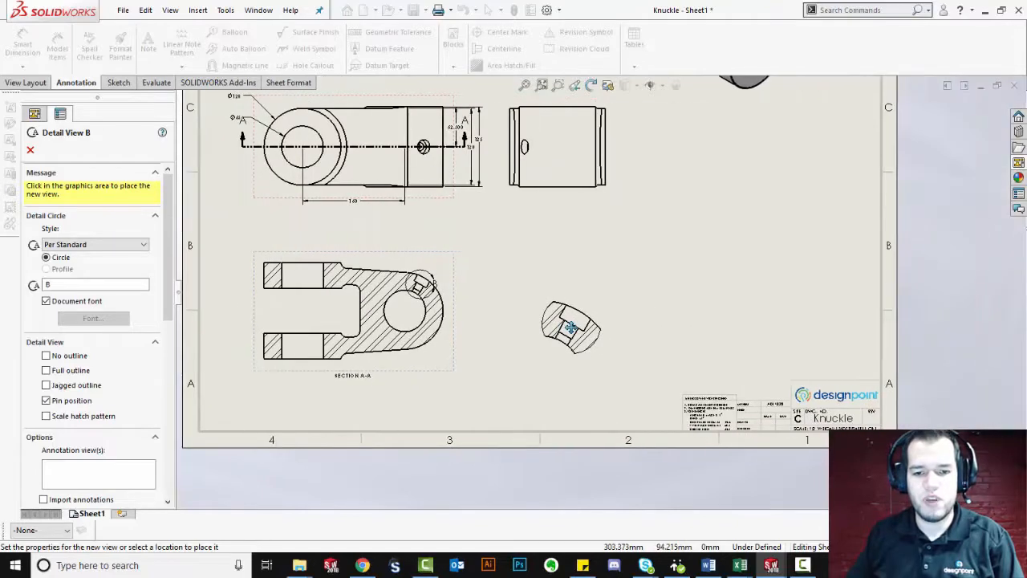
pyautogui.click(604, 297)
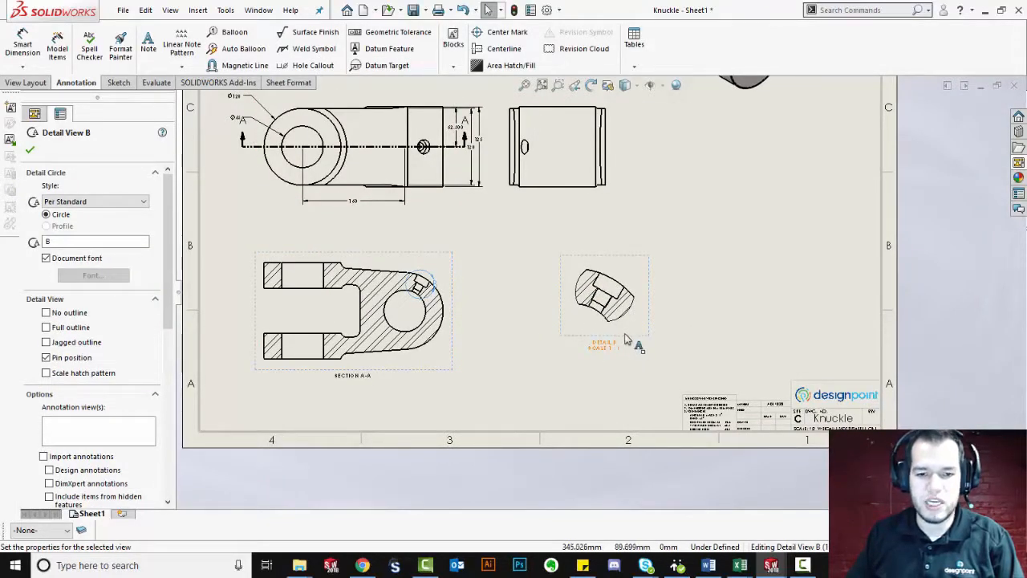
pyautogui.click(515, 347)
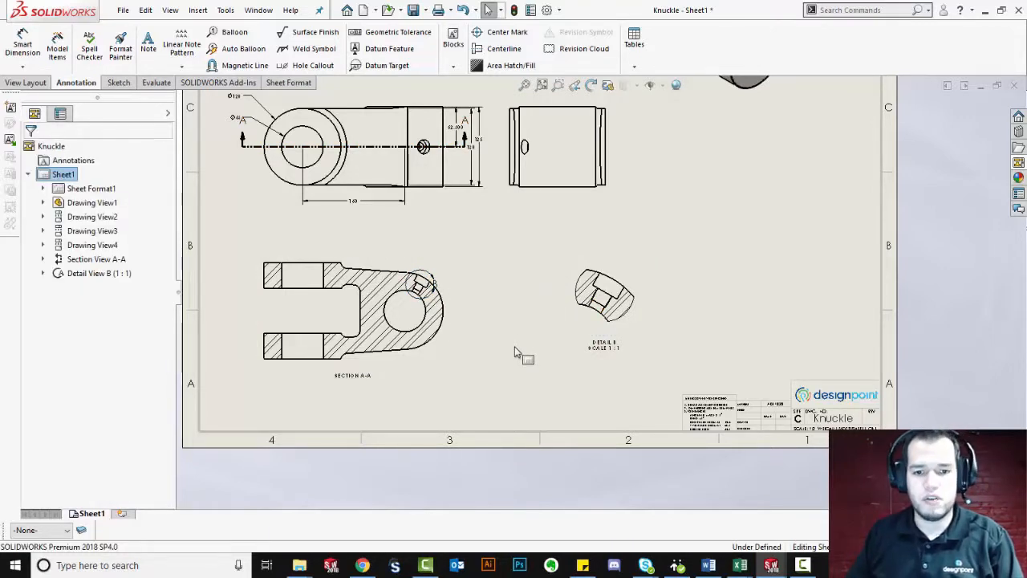
# Insert the entire model's marked dimensions into all views with Model Items, eliminating duplicates, to dimension the section and detail views.
pyautogui.scroll(2, 516, 354)
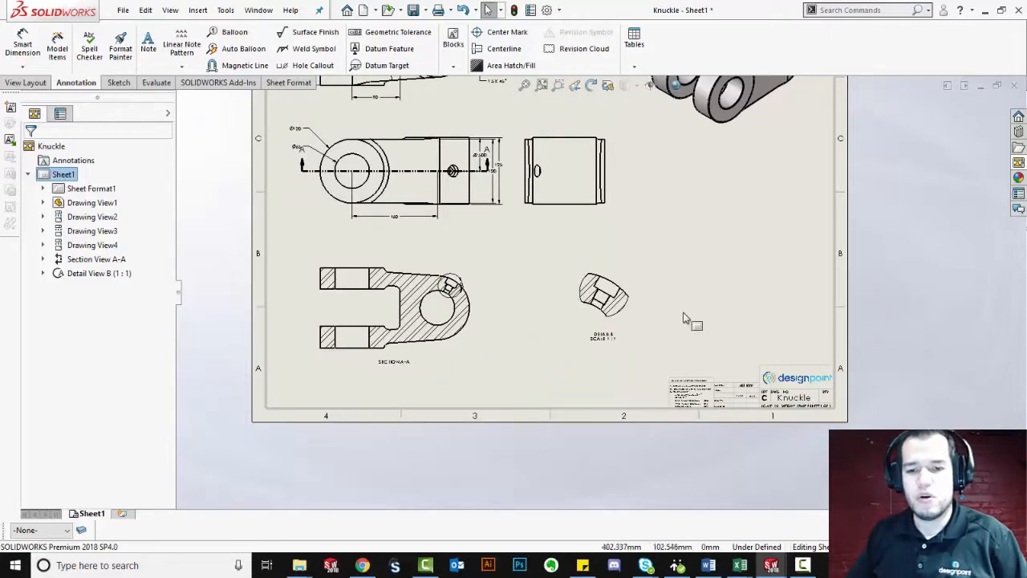
pyautogui.moveTo(673, 324); pyautogui.dragTo(644, 365, button='right')
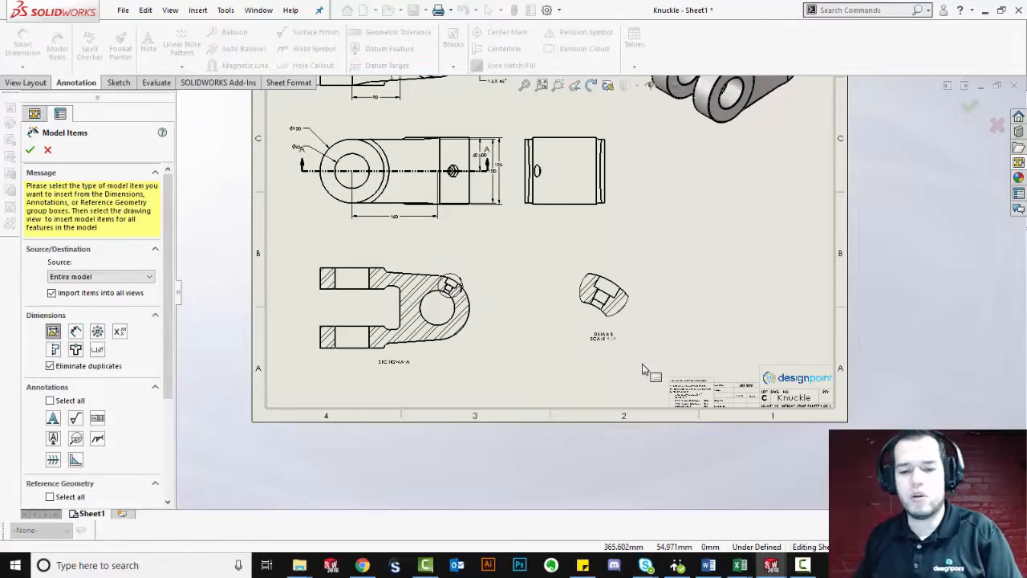
pyautogui.press('Return')
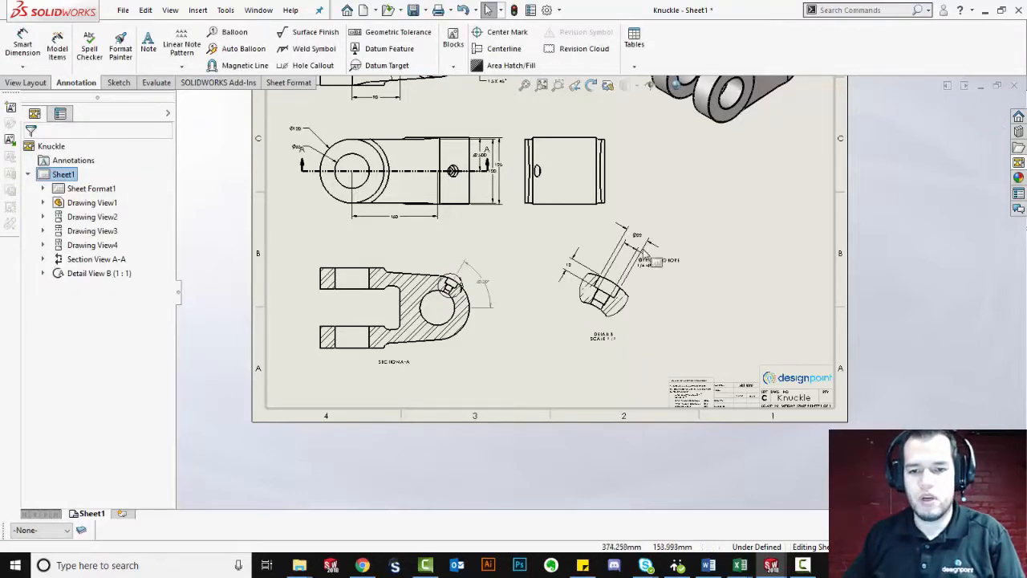
# Space out Detail B's dimensions, moving Ø22 to the upper left of the hole and the Ø11 THRU TO BORE 1/4 NPT callout further right.
pyautogui.scroll(-5, 652, 259)
pyautogui.click(510, 257)
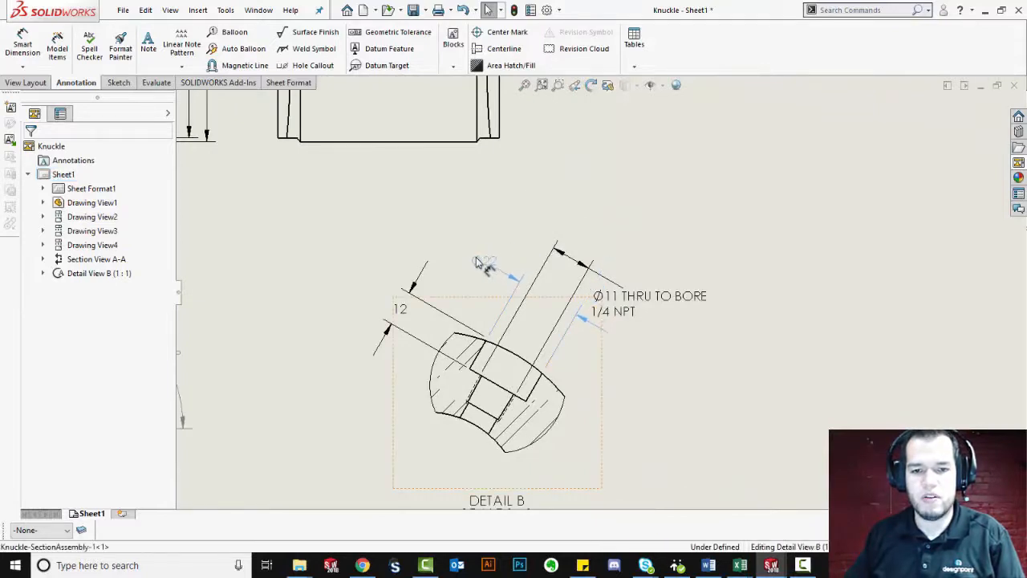
pyautogui.moveTo(614, 304); pyautogui.dragTo(652, 314)
pyautogui.click(729, 387)
pyautogui.scroll(5, 729, 386)
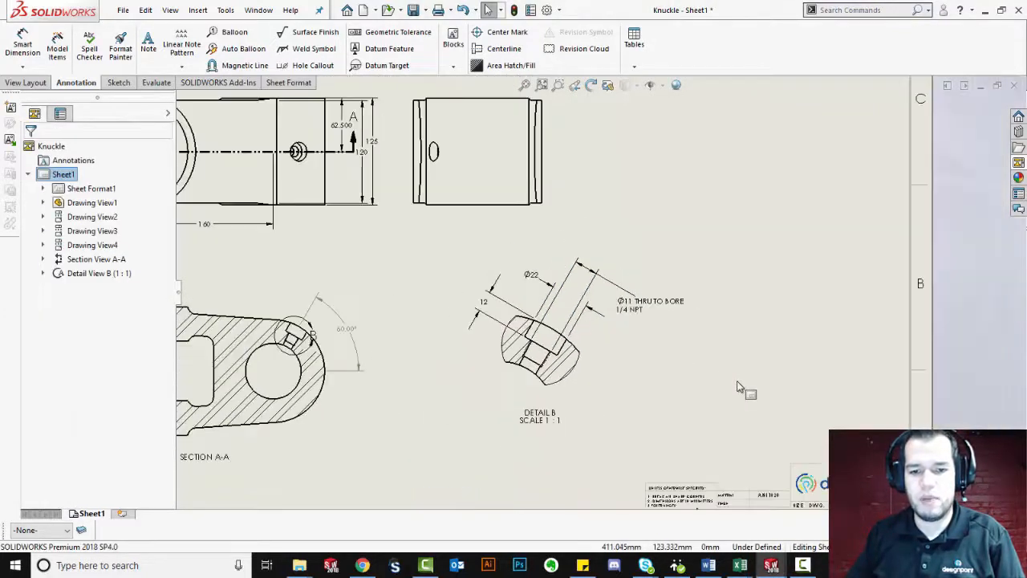